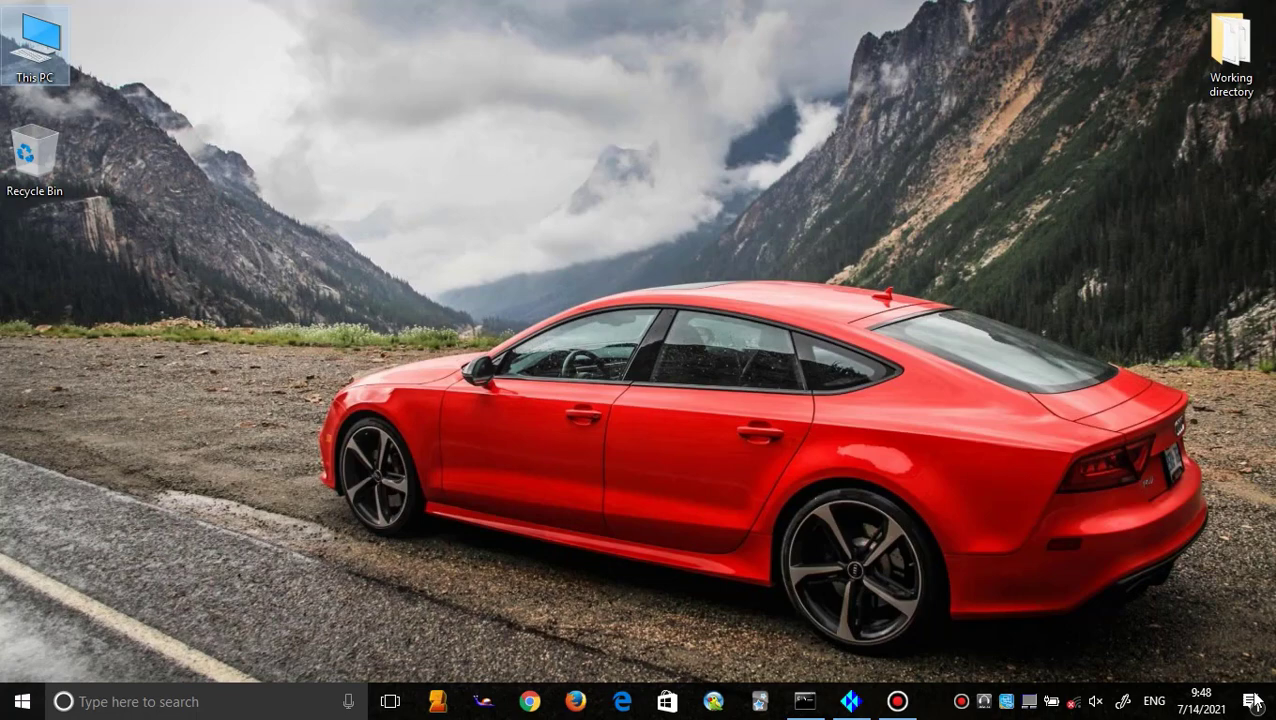
Open the Temp folder inside the Windows user profile's AppData\Local folder on Local Disk (C:)
double_click(40, 50)
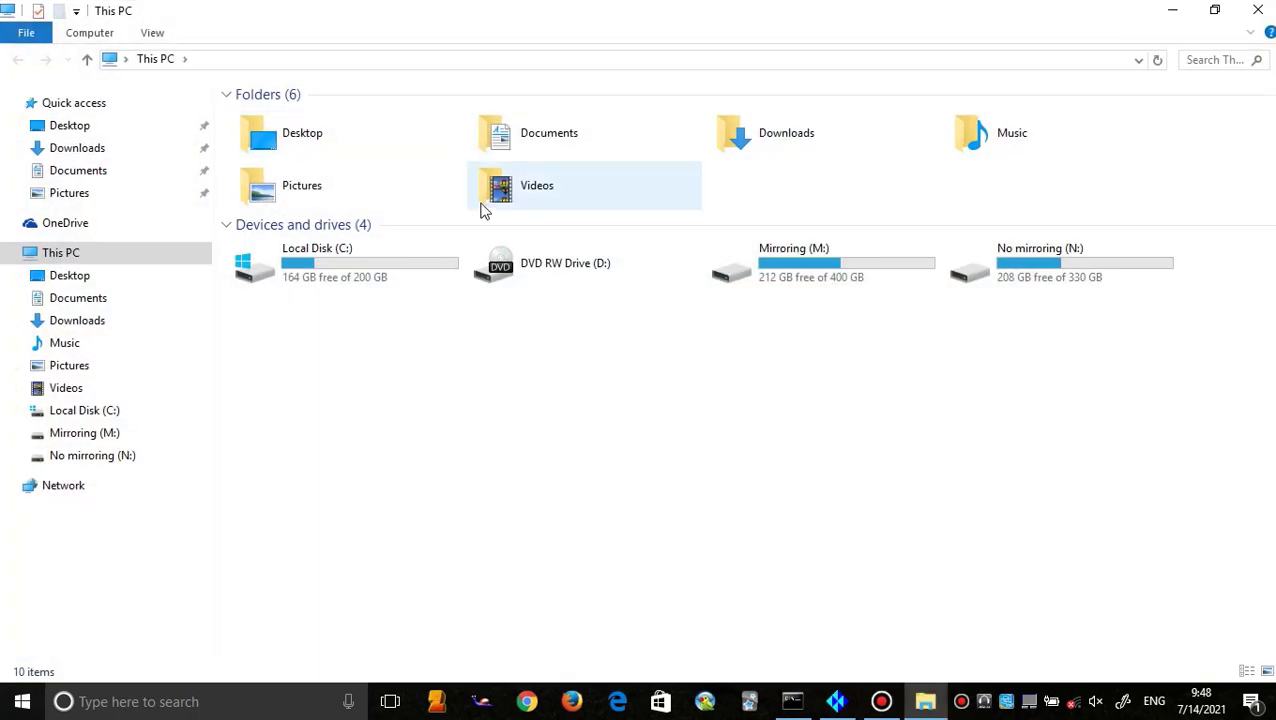
double_click(407, 265)
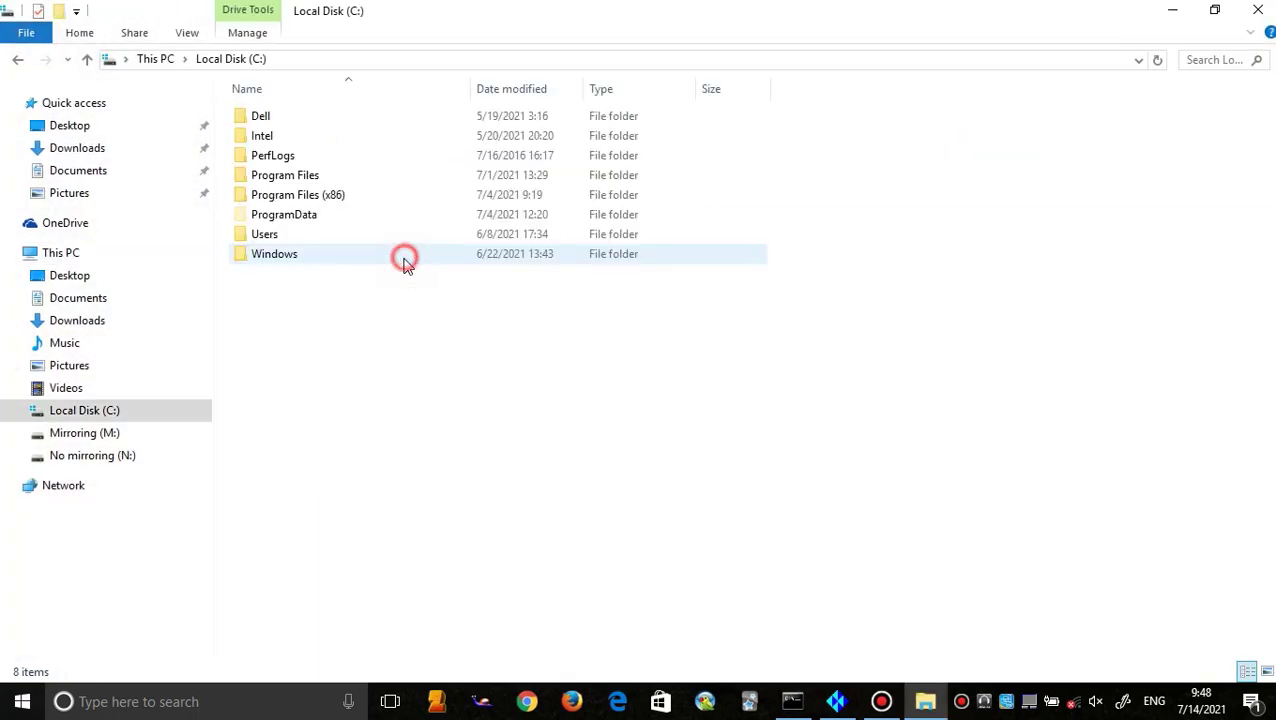
double_click(333, 234)
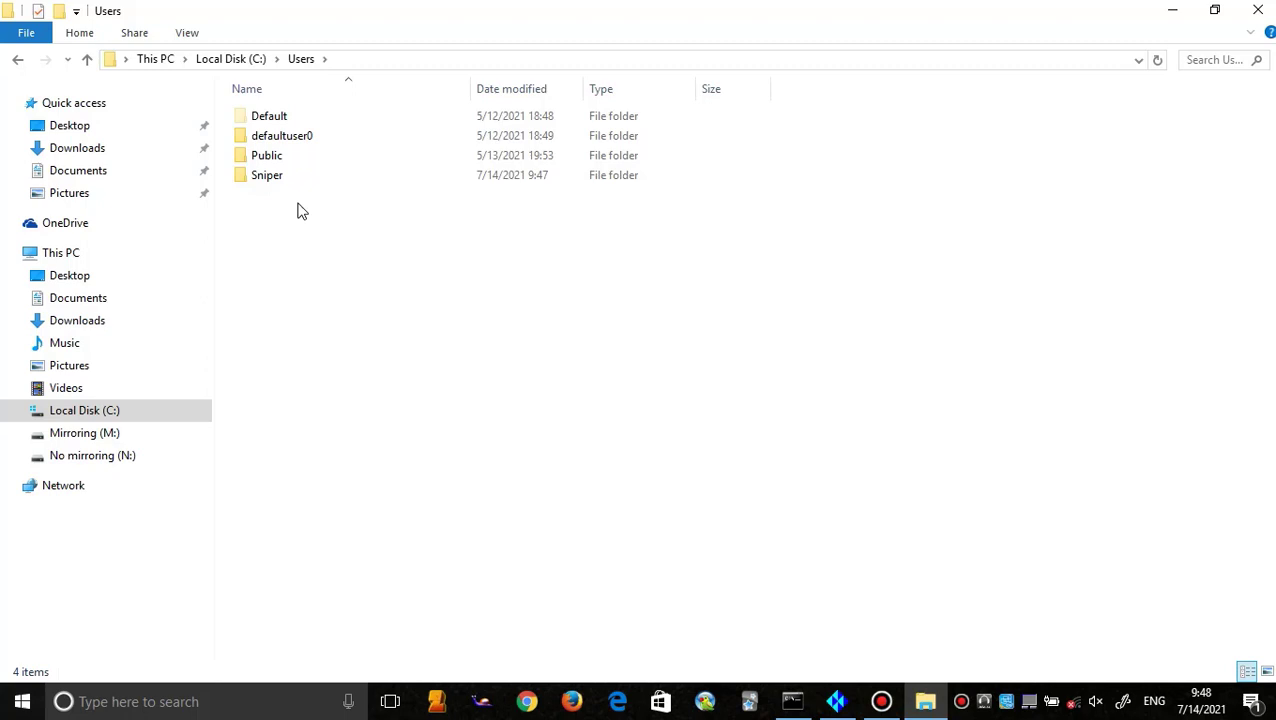
double_click(280, 178)
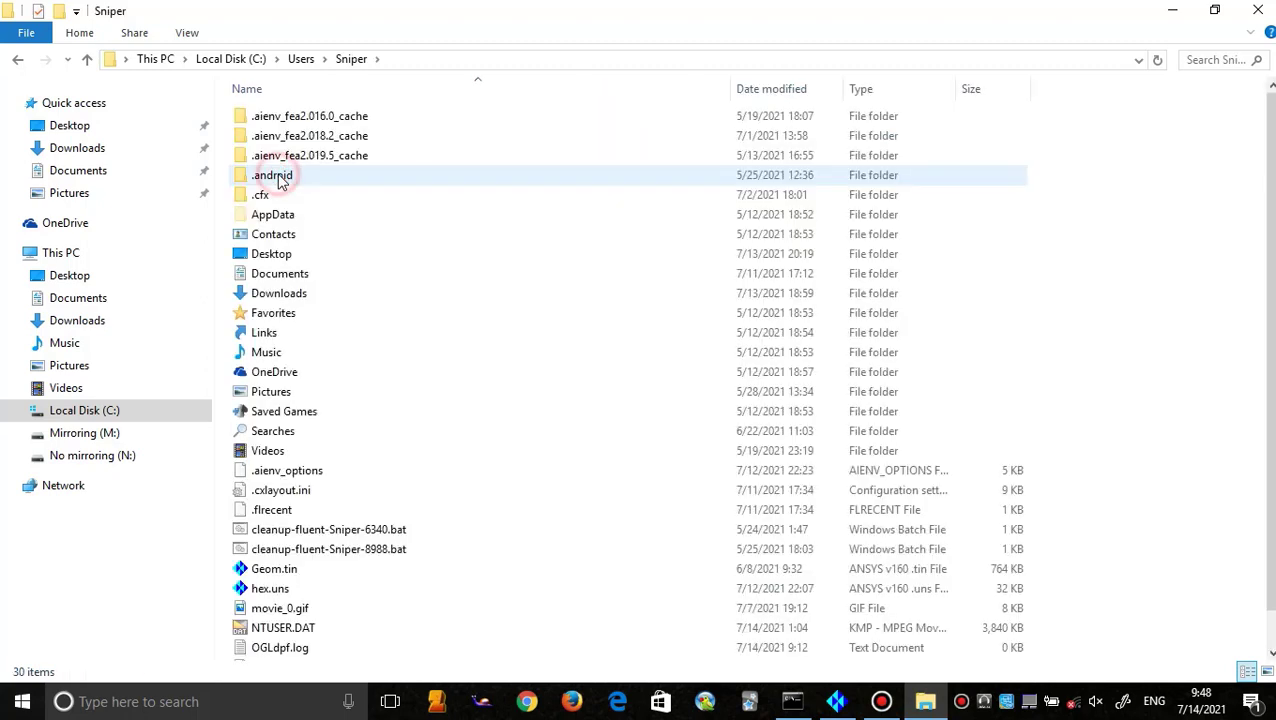
double_click(279, 212)
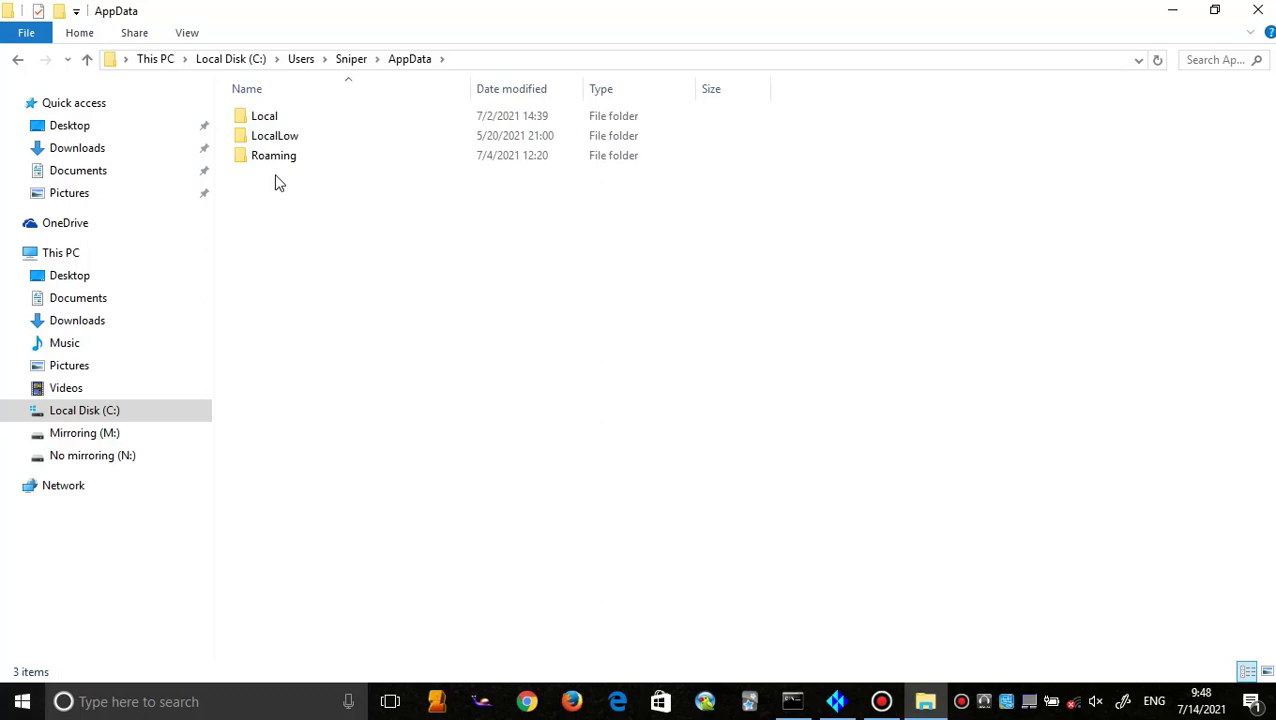
double_click(267, 117)
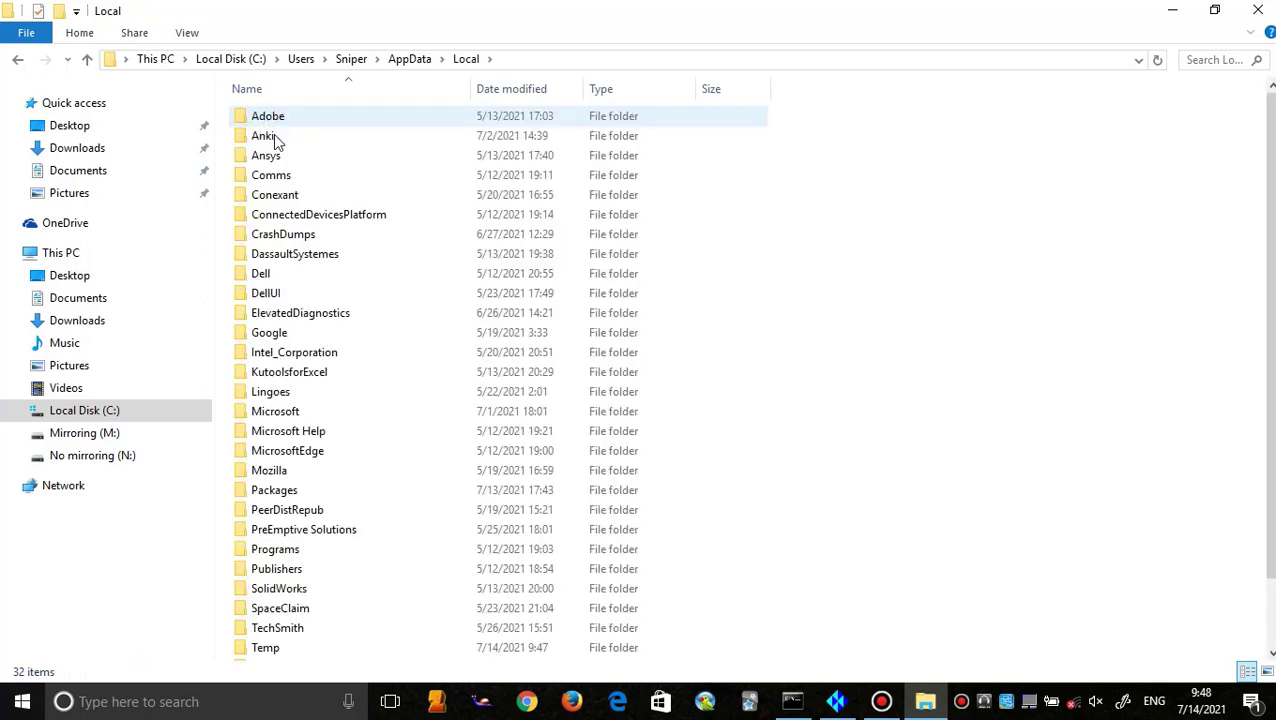
double_click(281, 648)
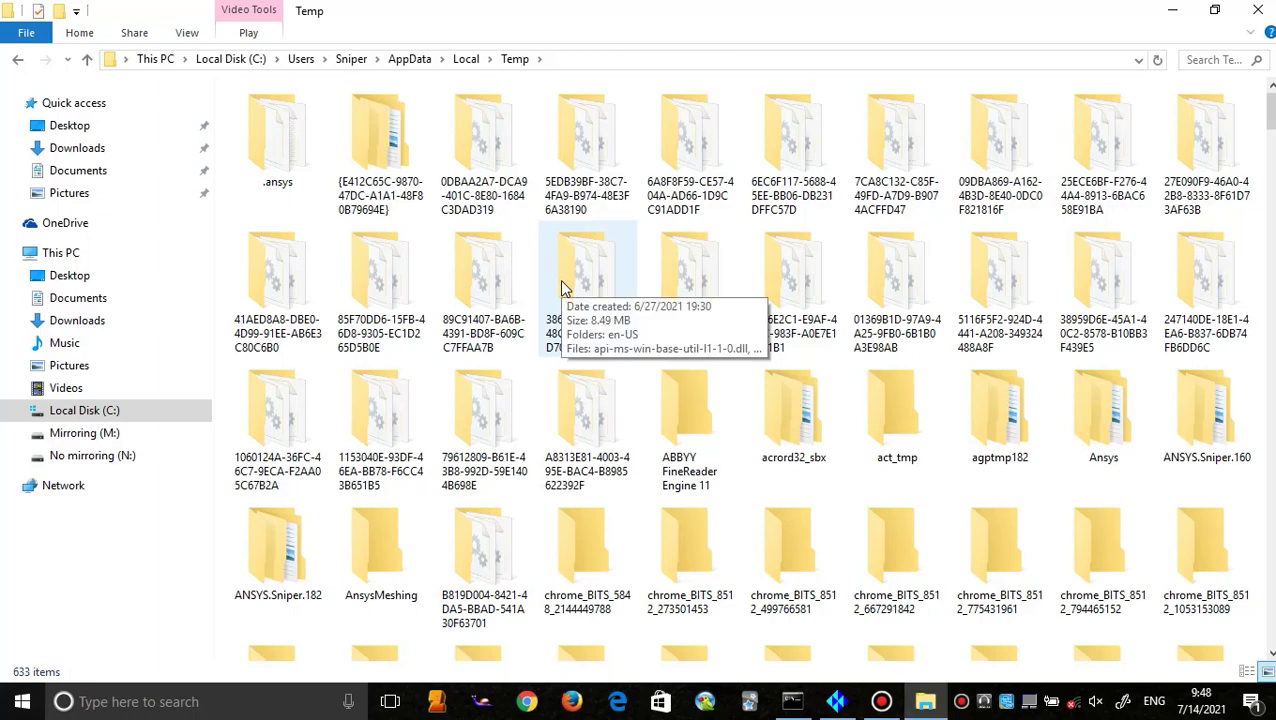
Permanently delete everything in the Temp folder, granting administrator permission for all current items
key("ctrl+a")
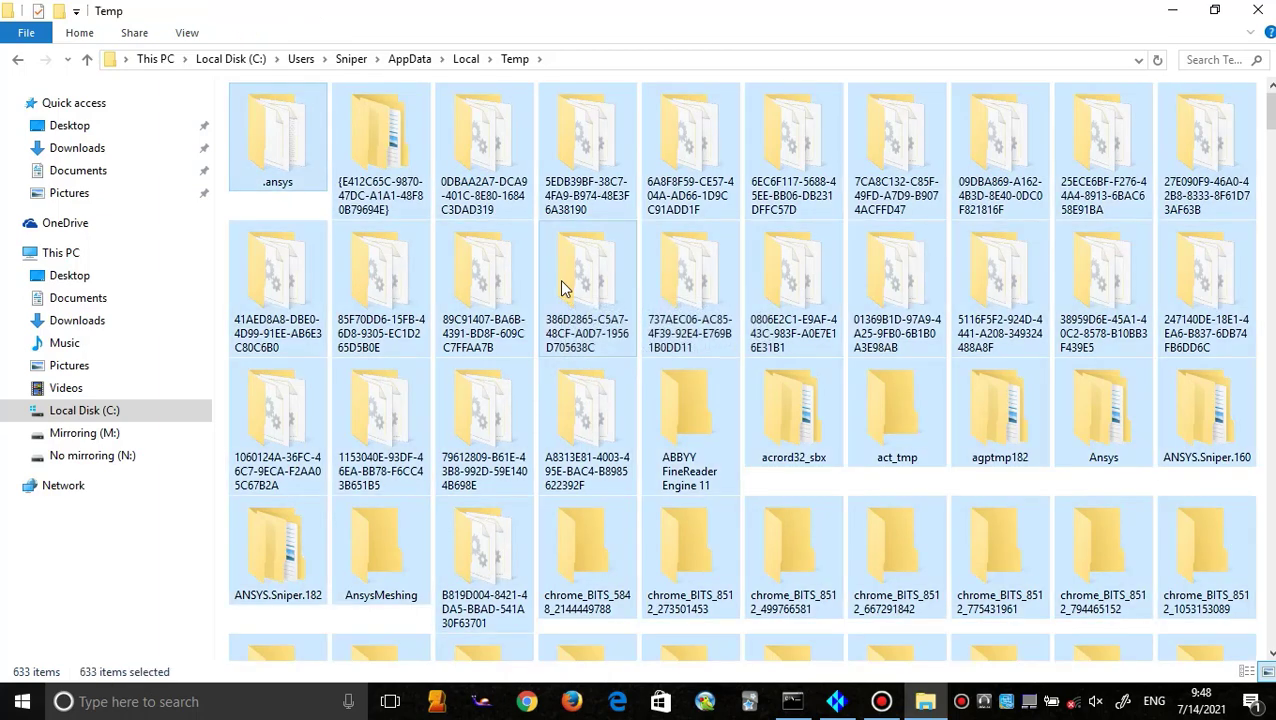
key("shift+Delete")
key("Return")
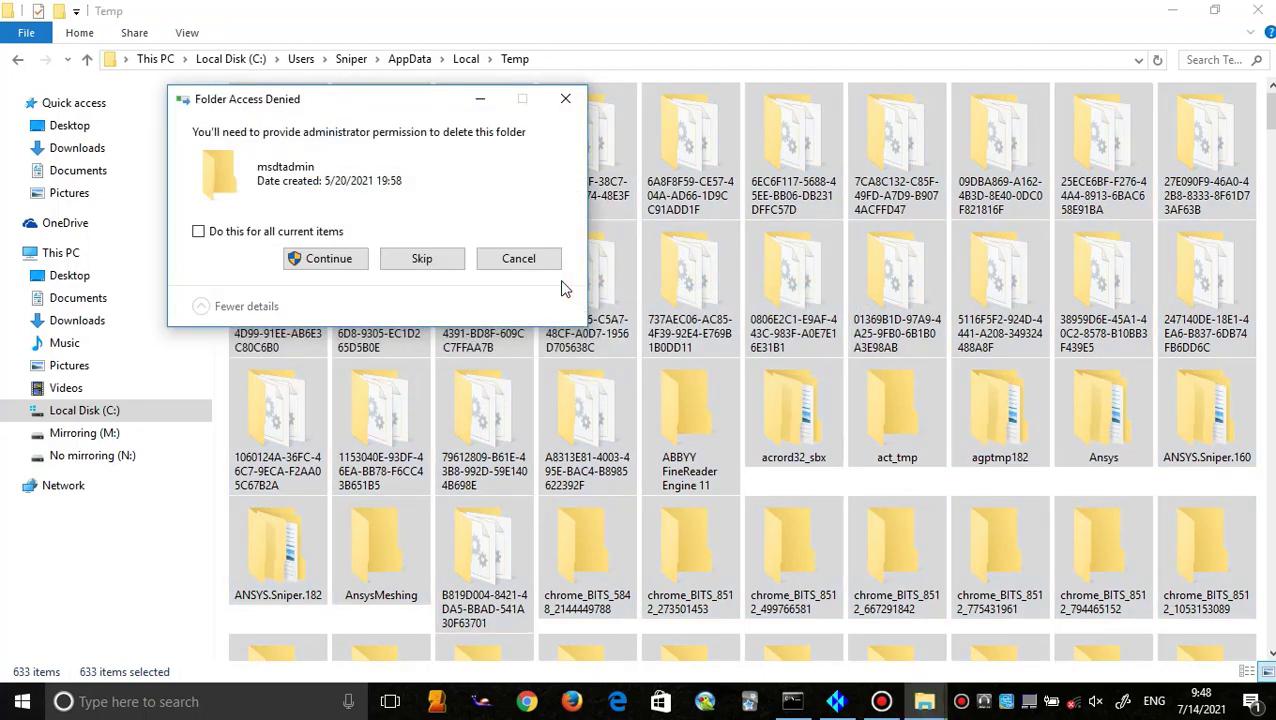
left_click(297, 234)
left_click(342, 257)
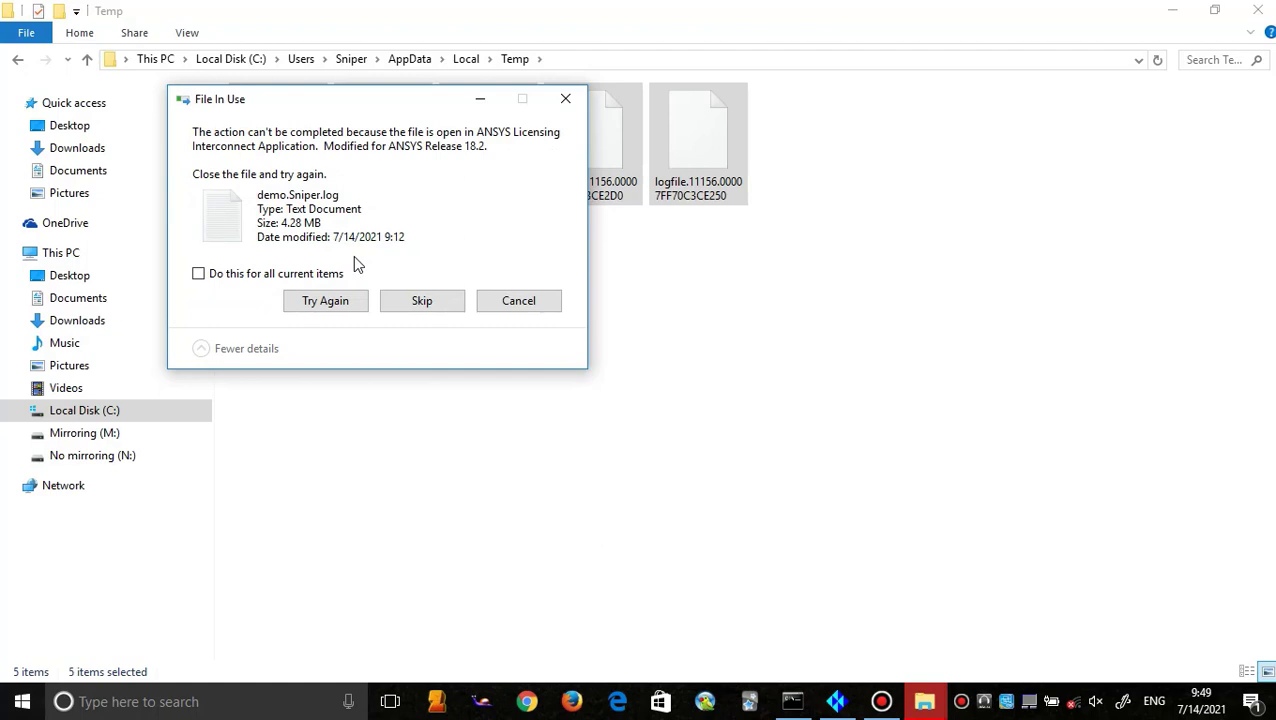
Skip the files in use and all system files during the deletion, and close the deletion progress window
left_click(399, 307)
left_click(411, 294)
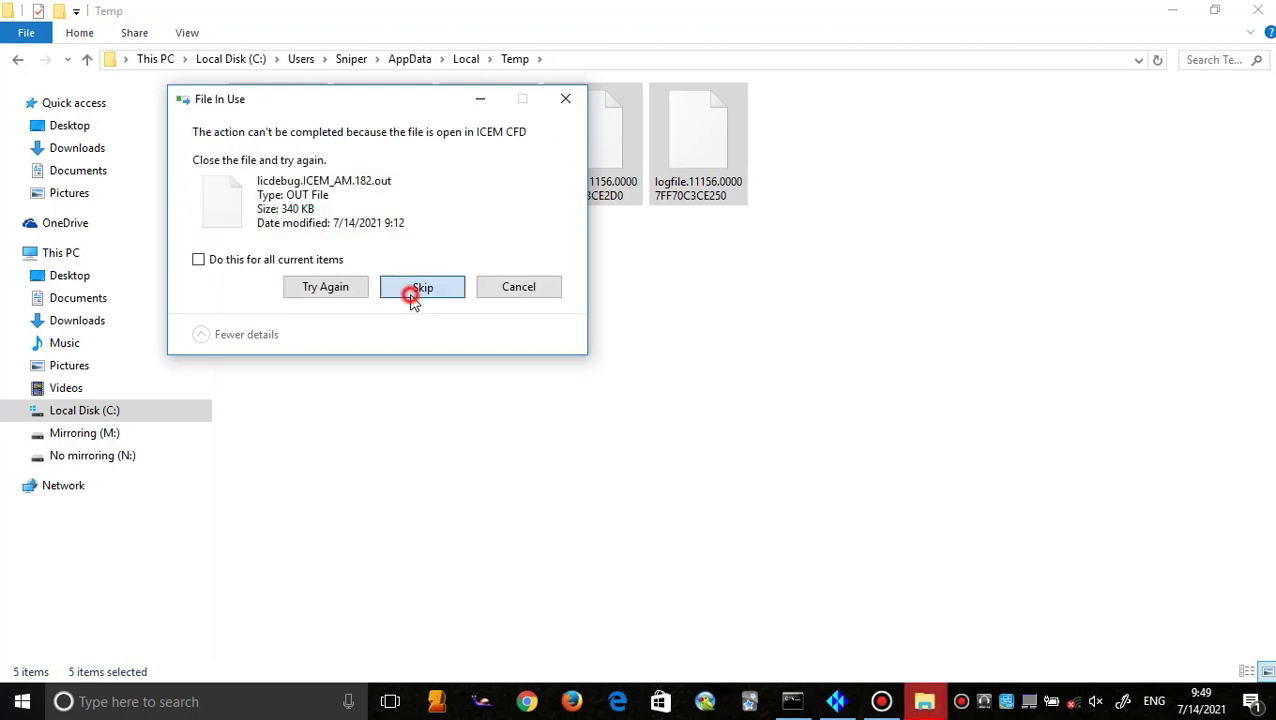
left_click(260, 280)
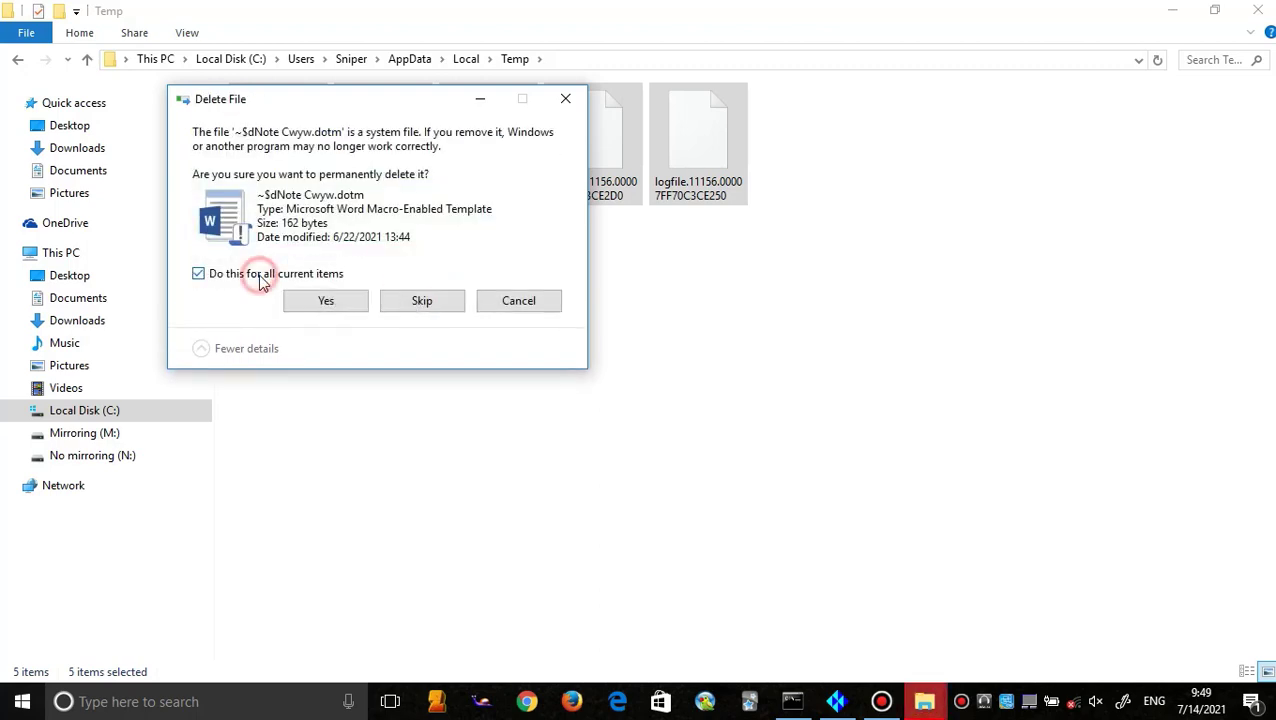
left_click(421, 302)
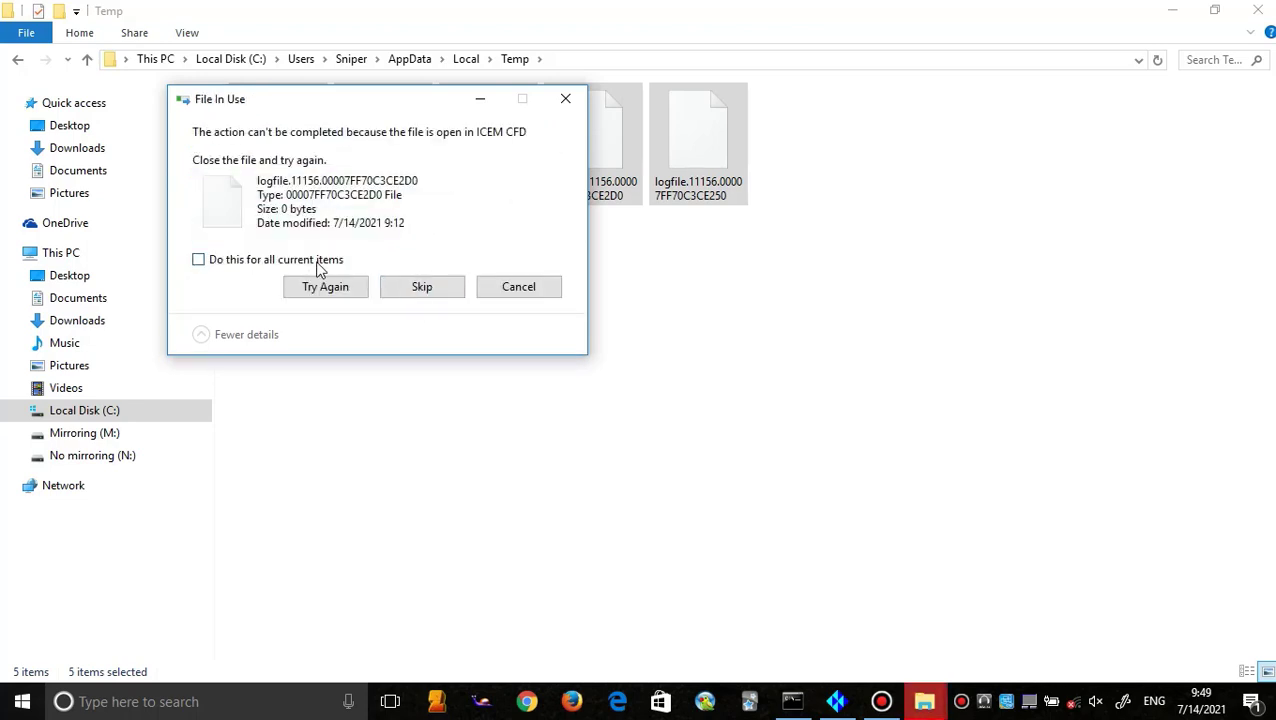
left_click(314, 262)
left_click(398, 292)
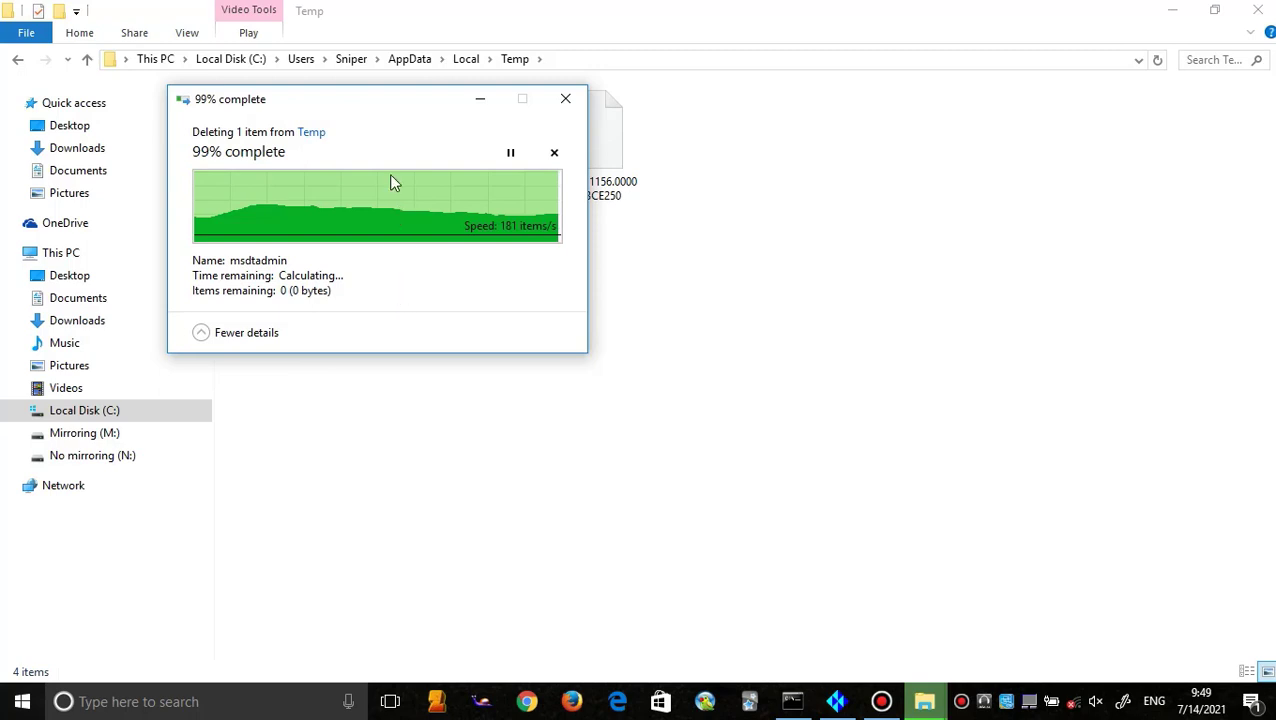
left_click_drag(380, 105, 403, 252)
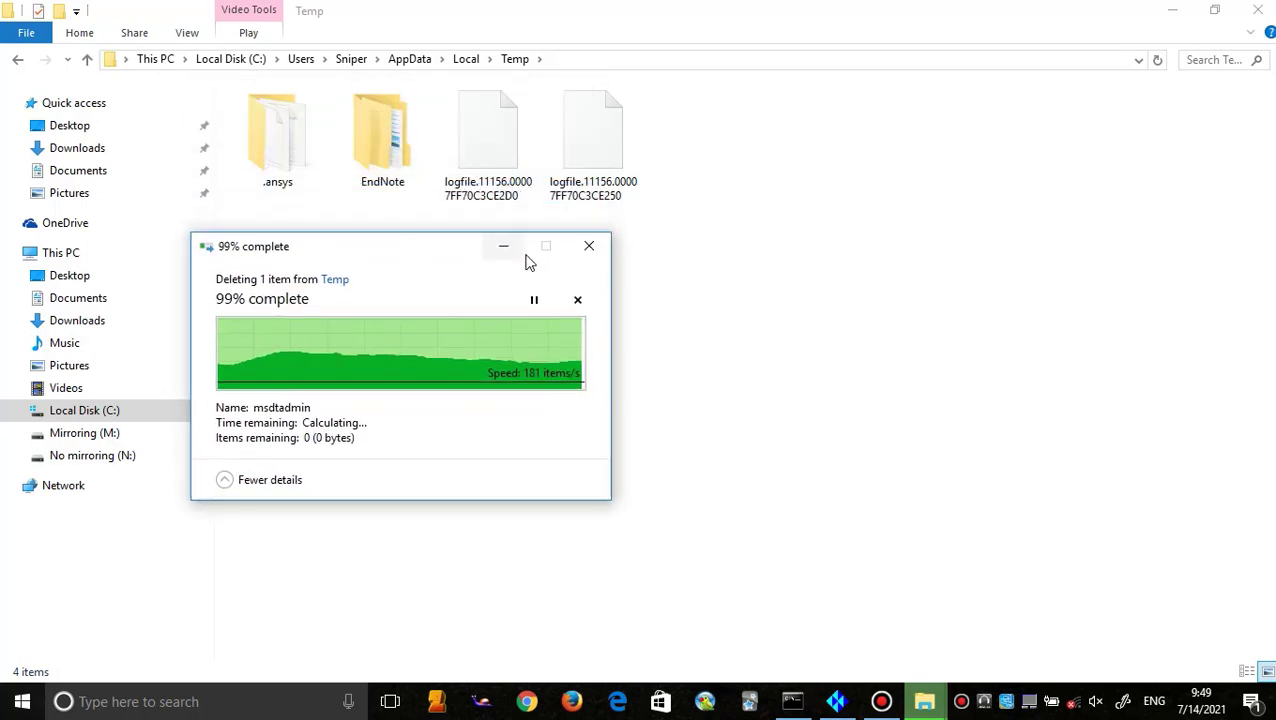
left_click(585, 258)
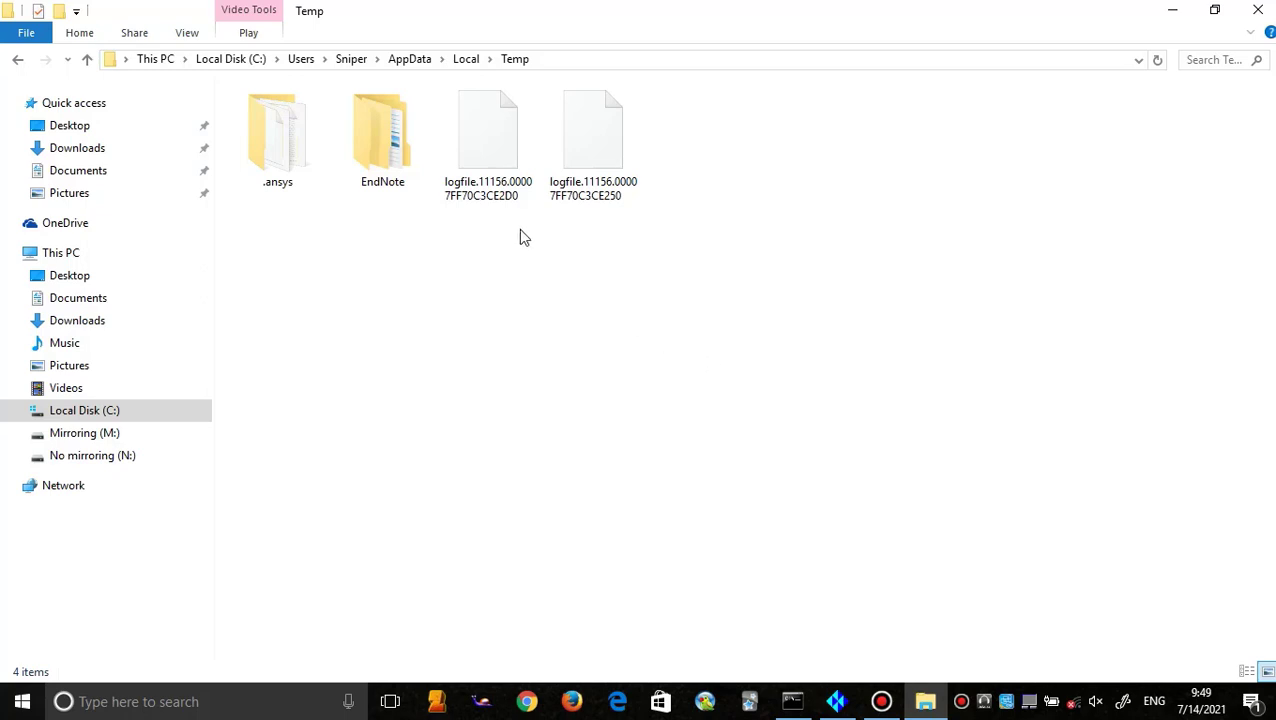
Examine the contents of the remaining .ansys folder and return to the Temp folder
double_click(303, 158)
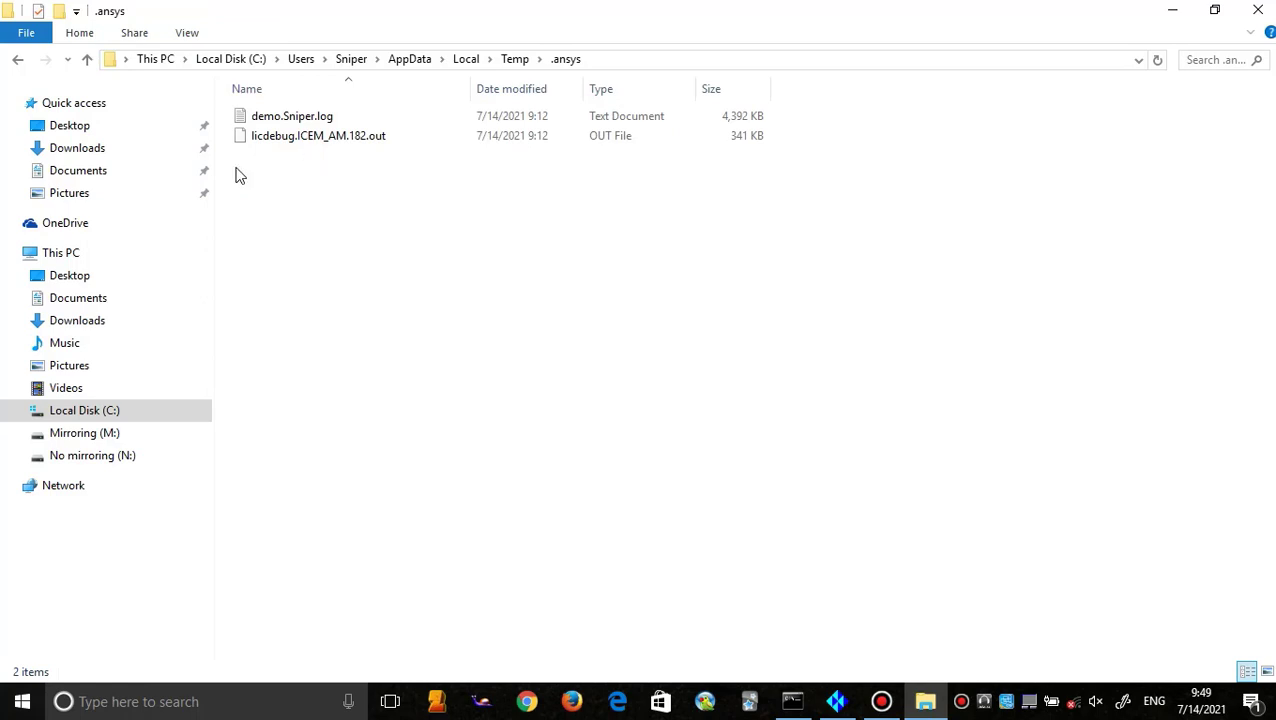
left_click(17, 60)
left_click(601, 452)
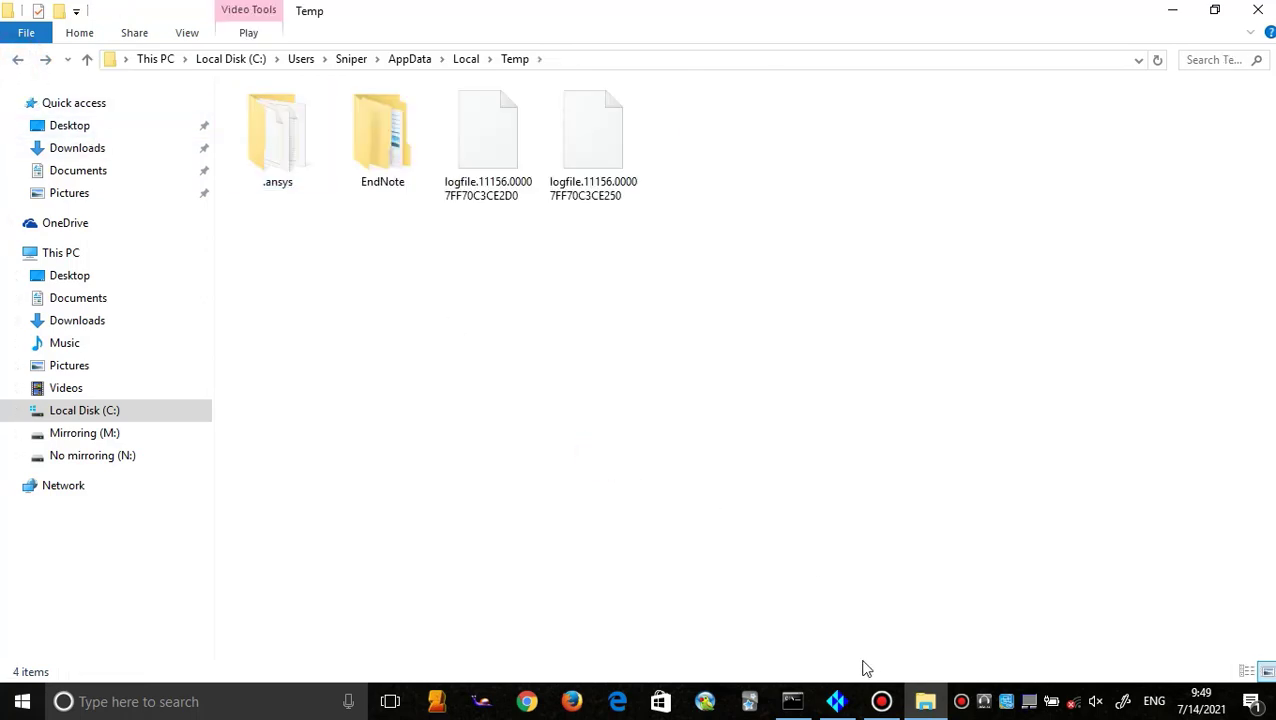
Switch to ICEM CFD and open the General settings, enlarging their pane in height and width
left_click(837, 701)
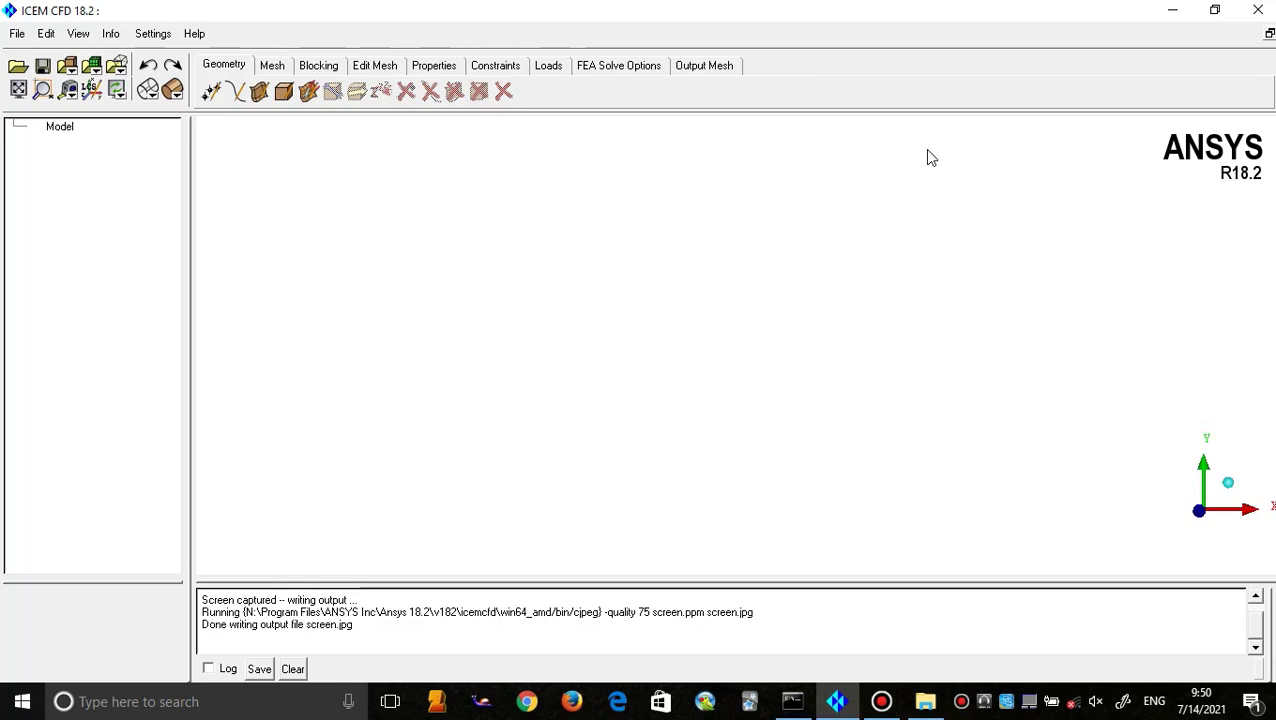
left_click(153, 34)
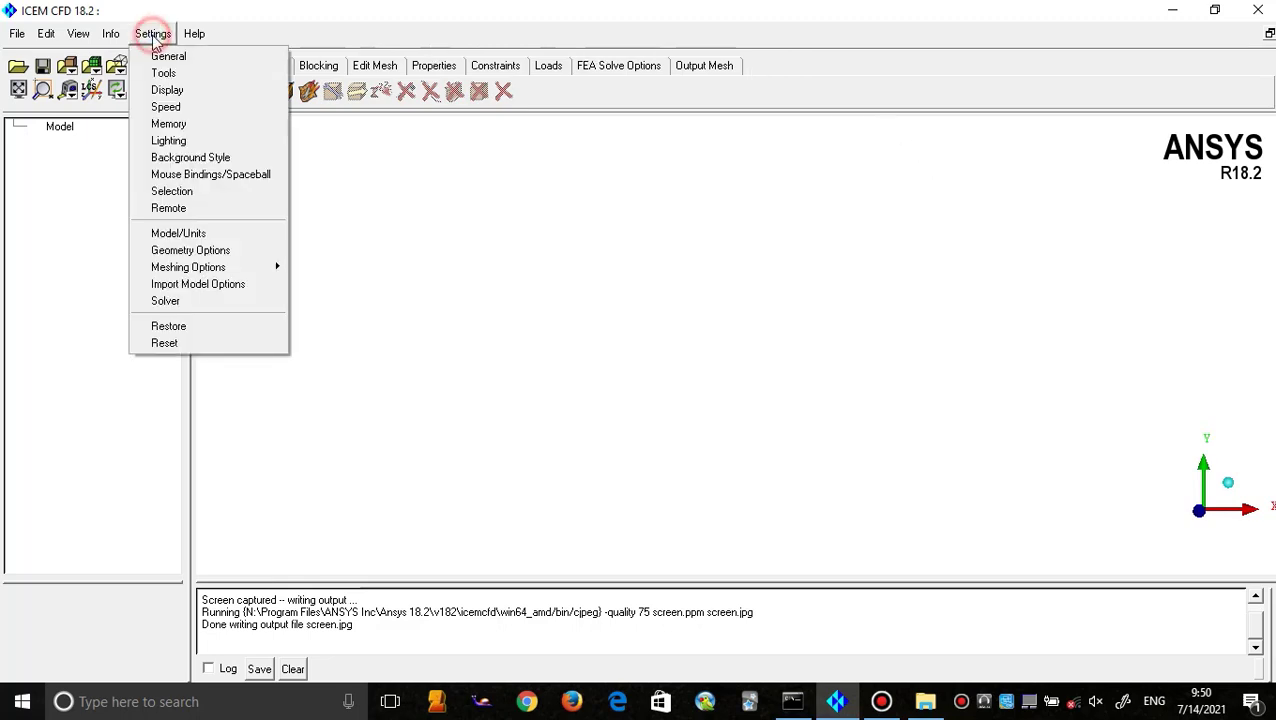
left_click(166, 56)
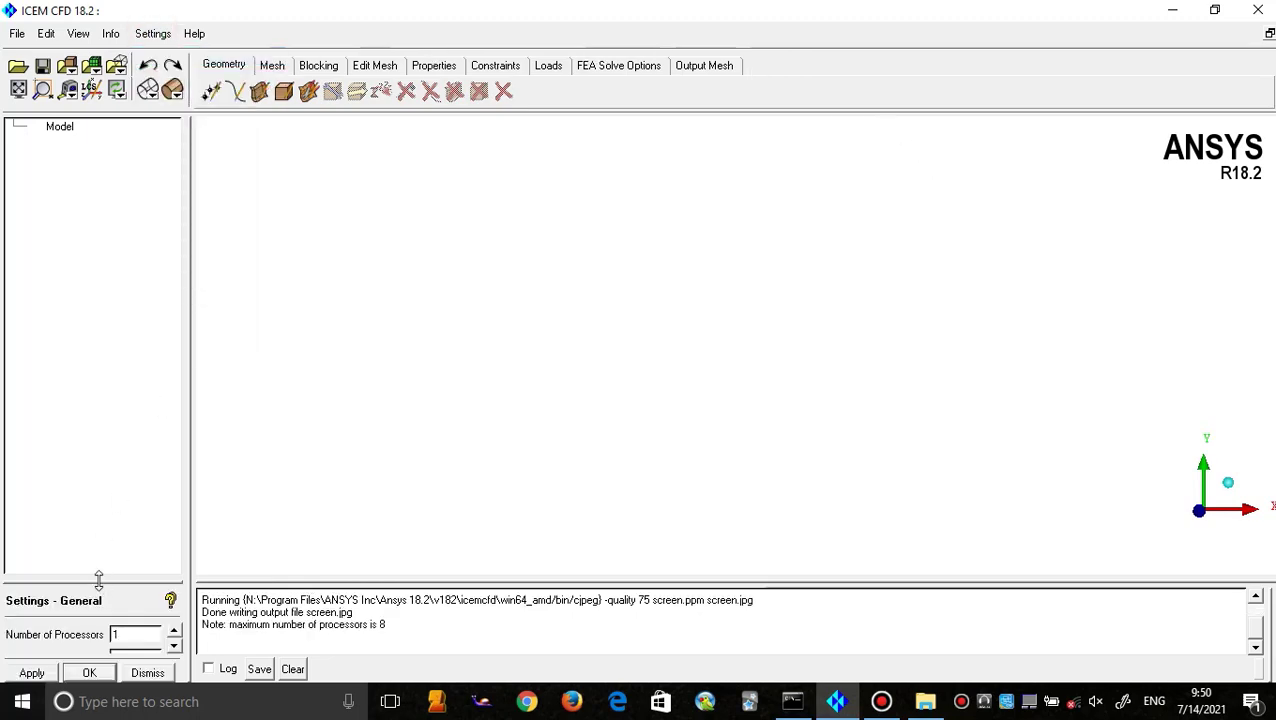
left_click_drag(102, 578, 119, 333)
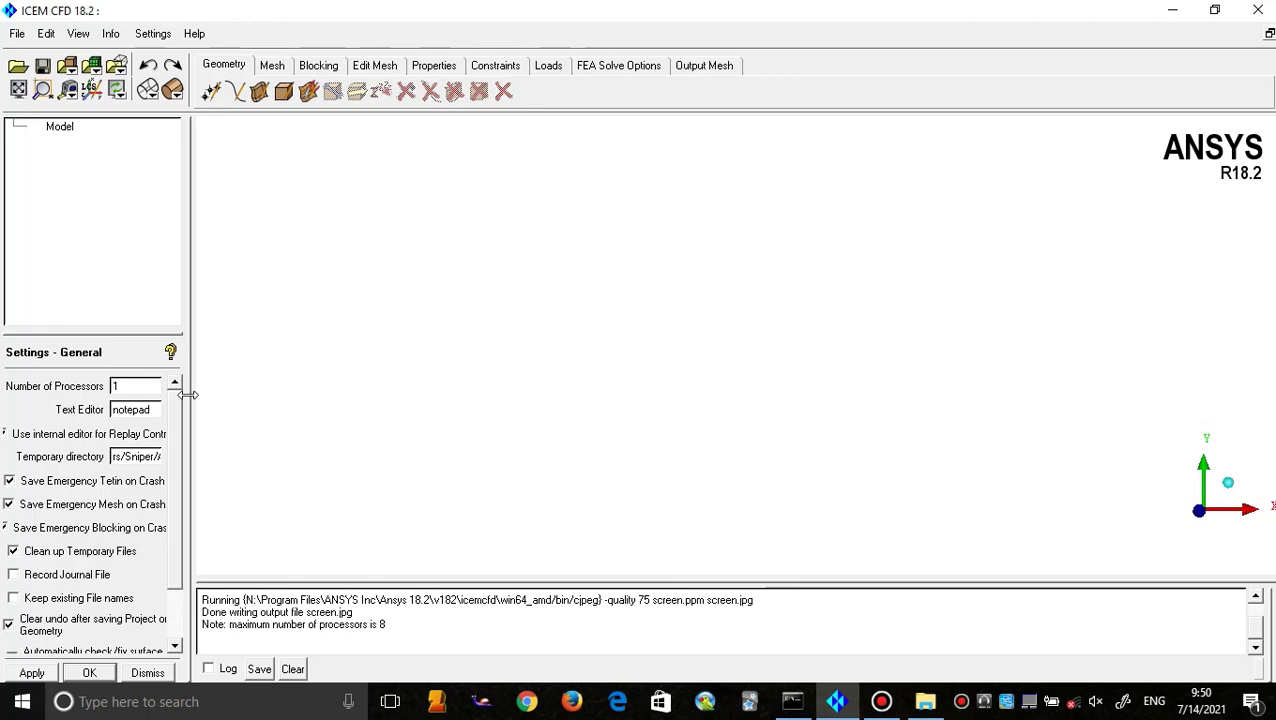
left_click_drag(188, 395, 300, 392)
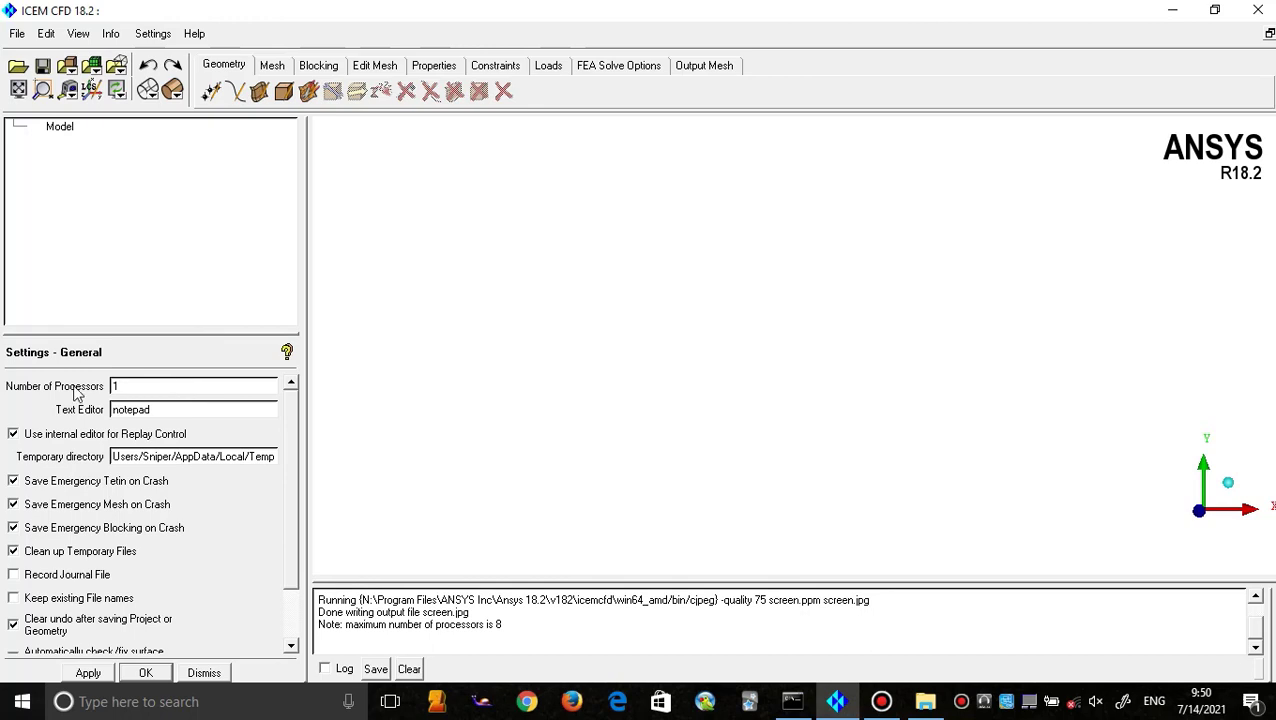
Set the number of processors to 8, apply and close the General settings, and narrow the side pane again
left_click(117, 386)
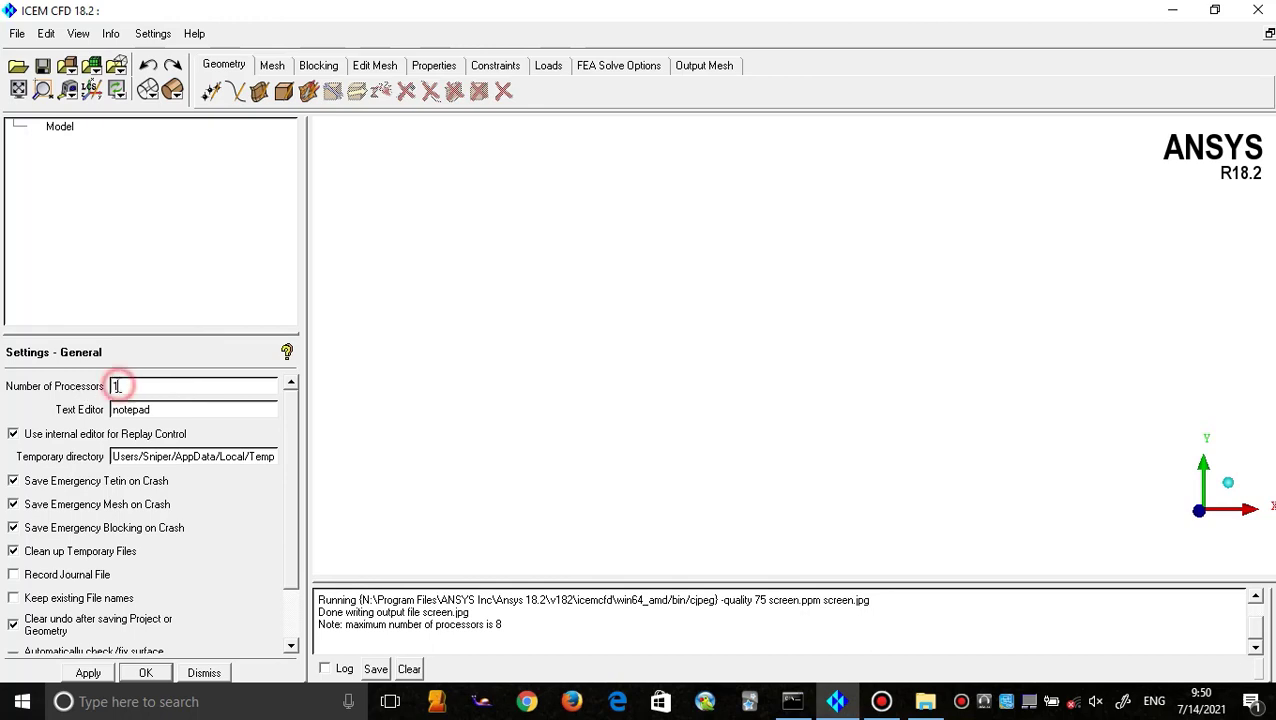
left_click_drag(117, 386, 109, 387)
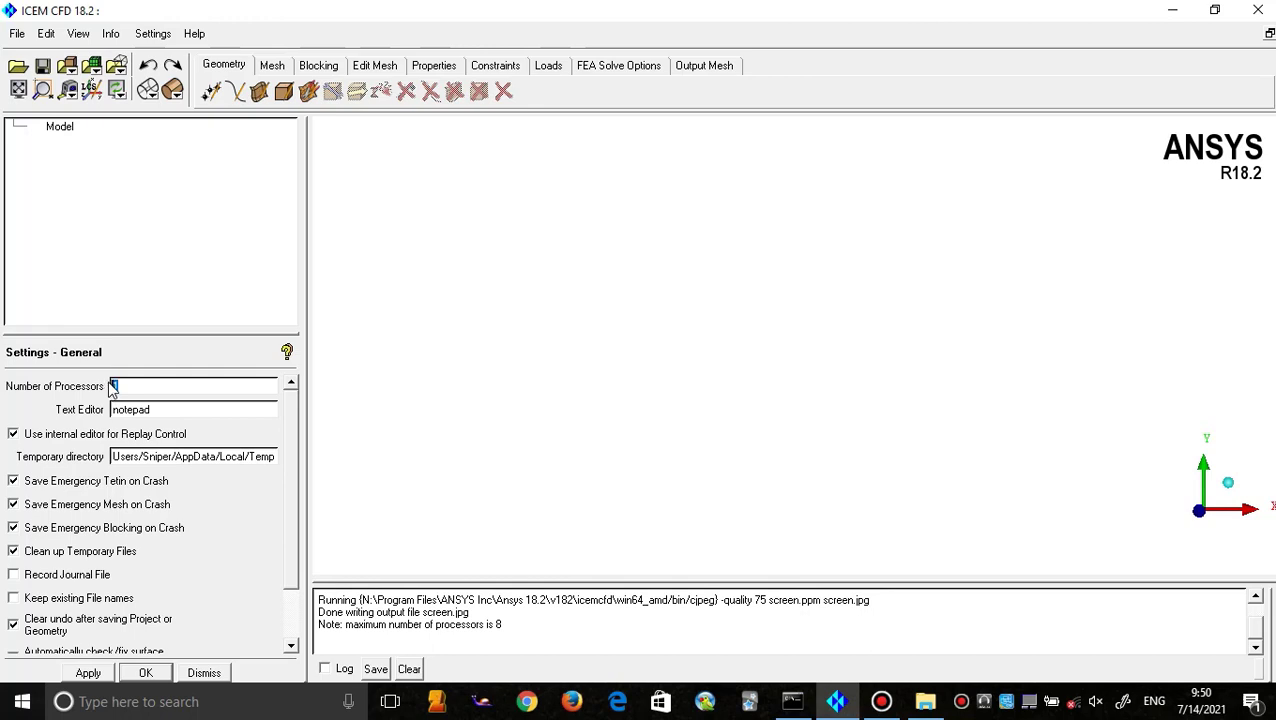
type("4")
left_click_drag(121, 384, 105, 393)
left_click(103, 673)
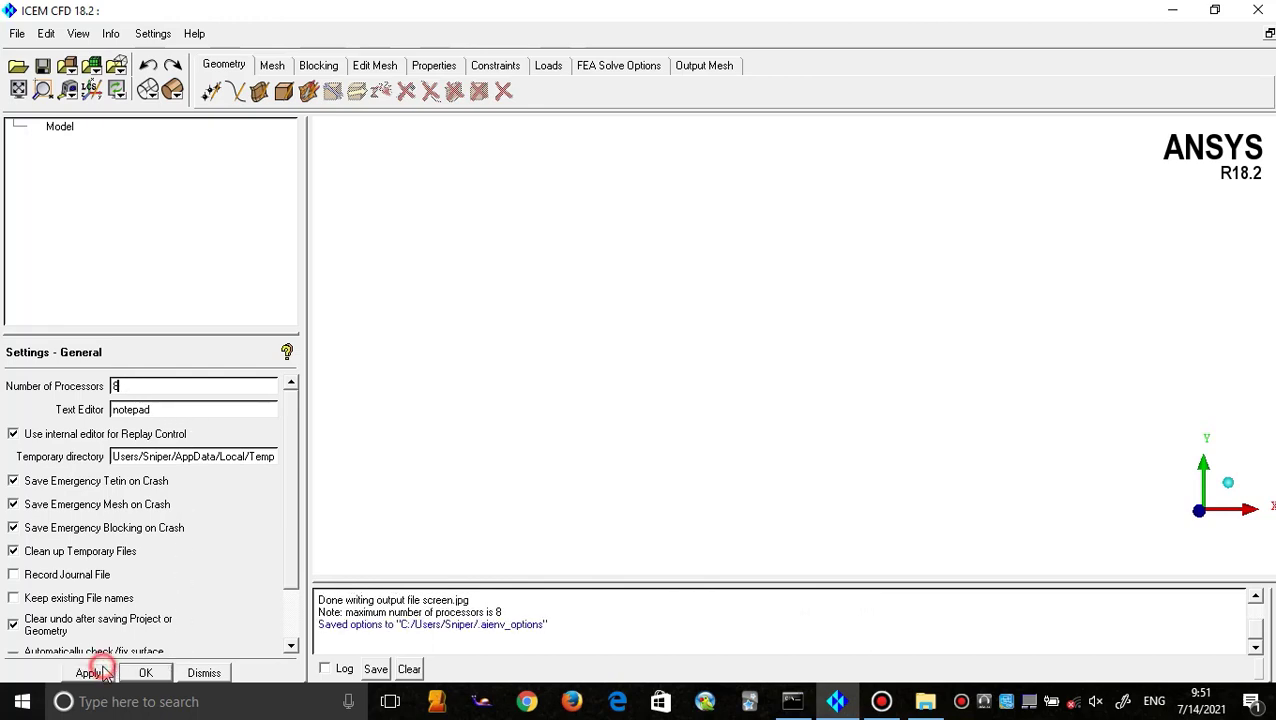
left_click(204, 673)
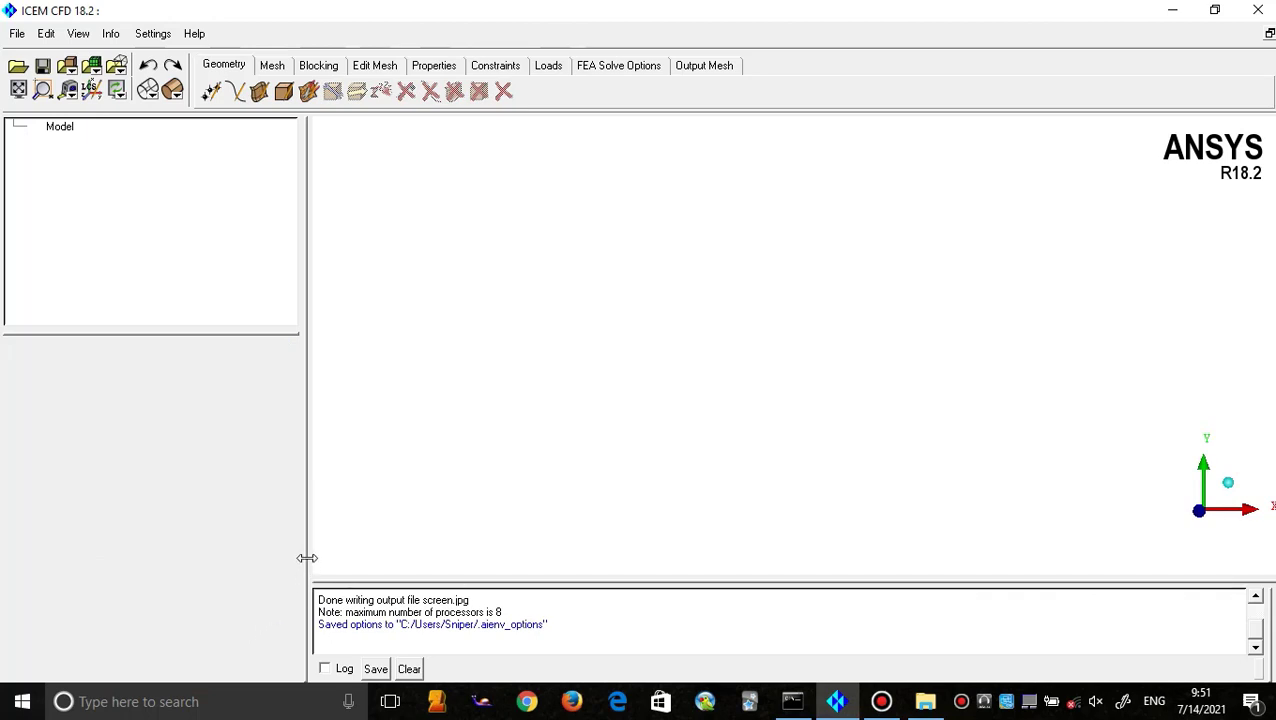
left_click_drag(307, 558, 188, 558)
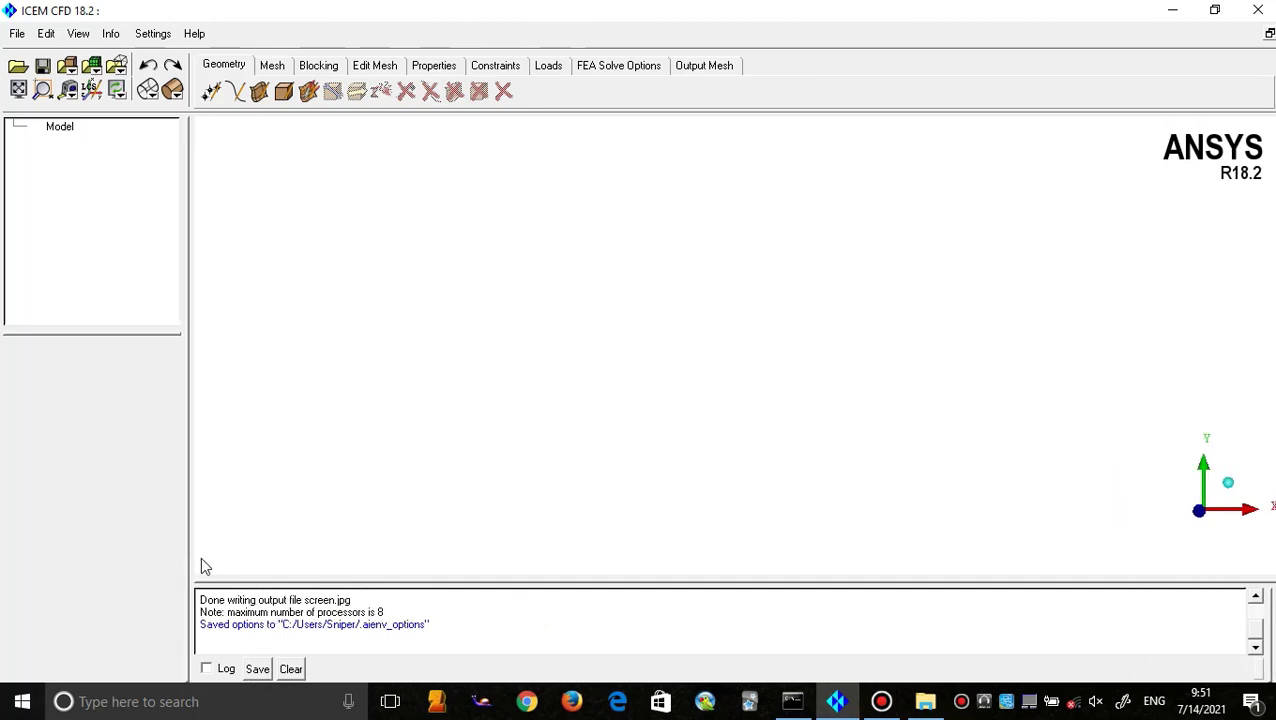